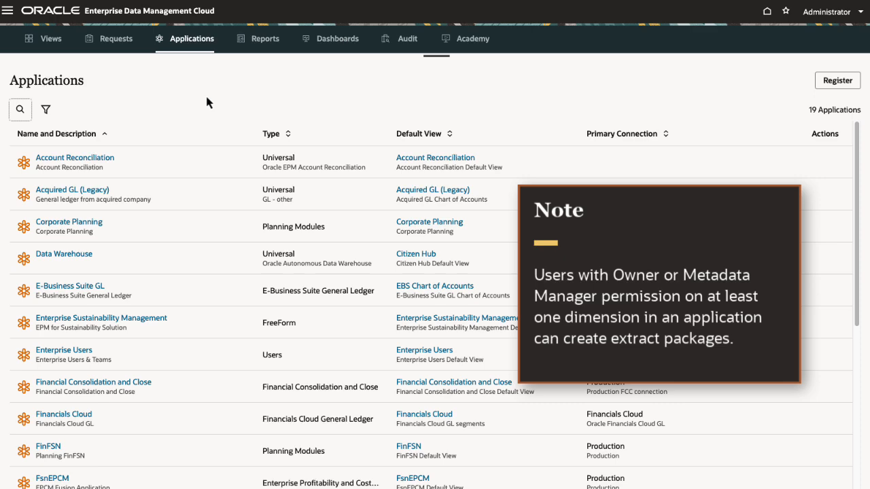
In the Corporate Planning application, create an extract package named Account Cost Center Product - Excel, described as Account, Cost Center, and Product Excel extract for Planning
click(87, 224)
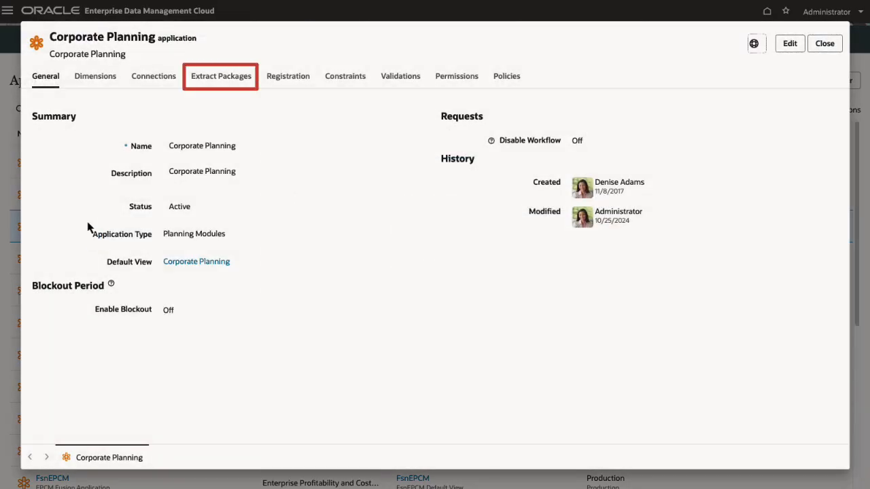
click(224, 79)
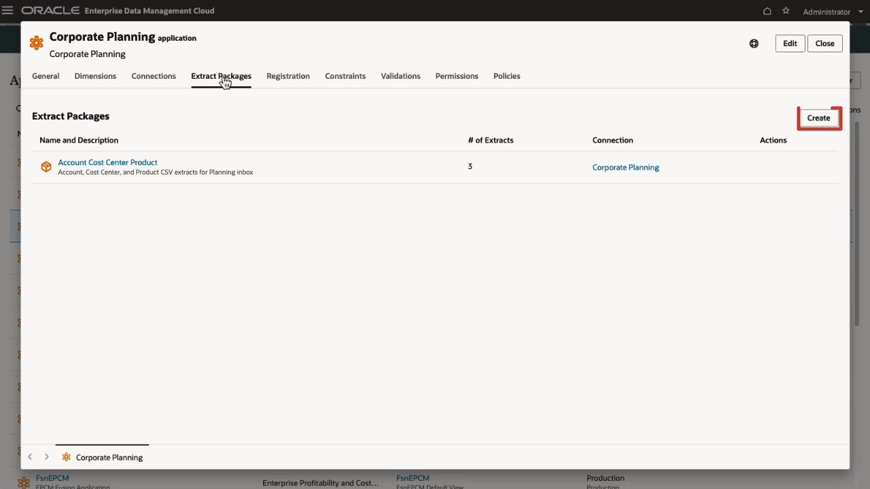
click(820, 121)
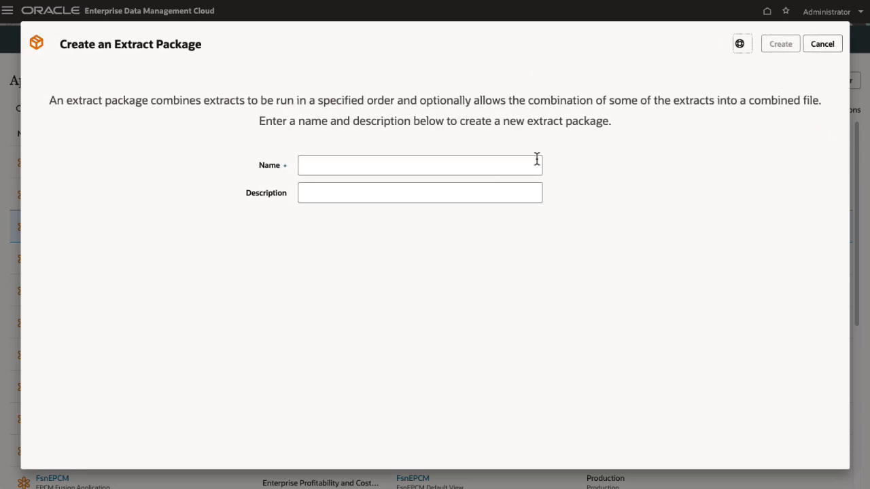
click(537, 159)
text(Account Cost Center Product - Excel)
key(Tab)
text(Account, Cost Center, and Product Excel extract for Planning)
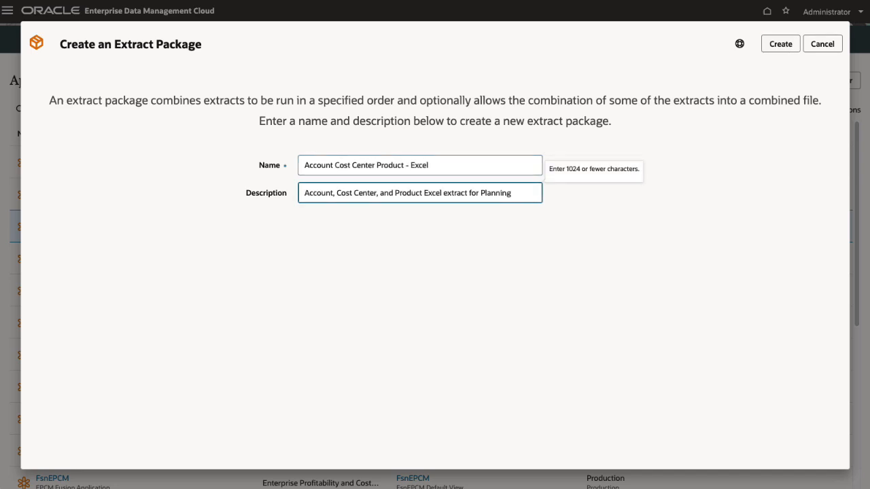
click(779, 47)
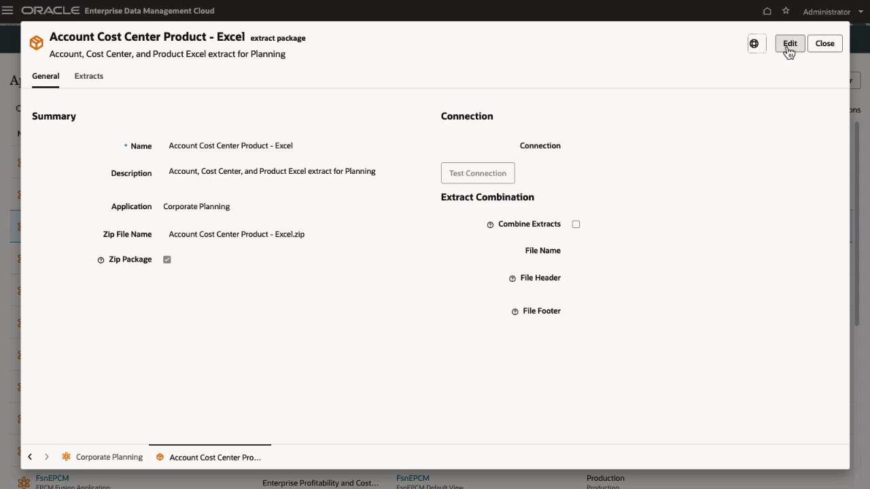
Edit the new extract package to disable Zip Package, and view the available connections without selecting one
click(788, 47)
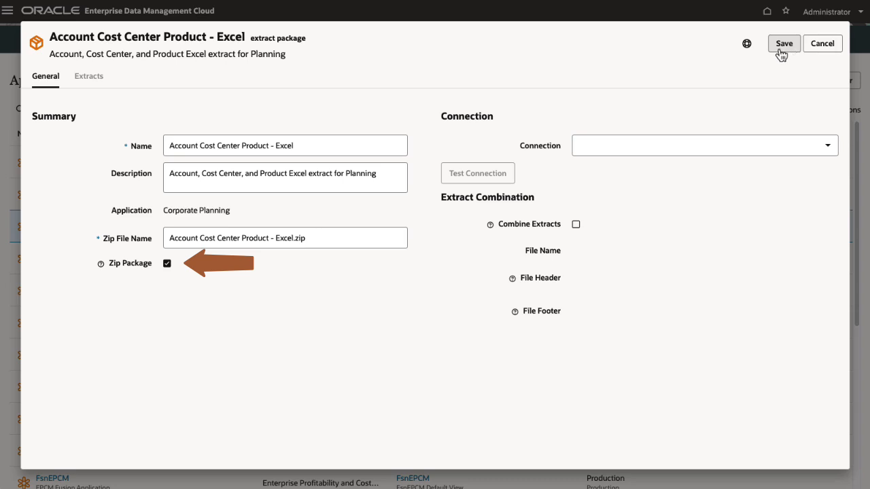
click(167, 266)
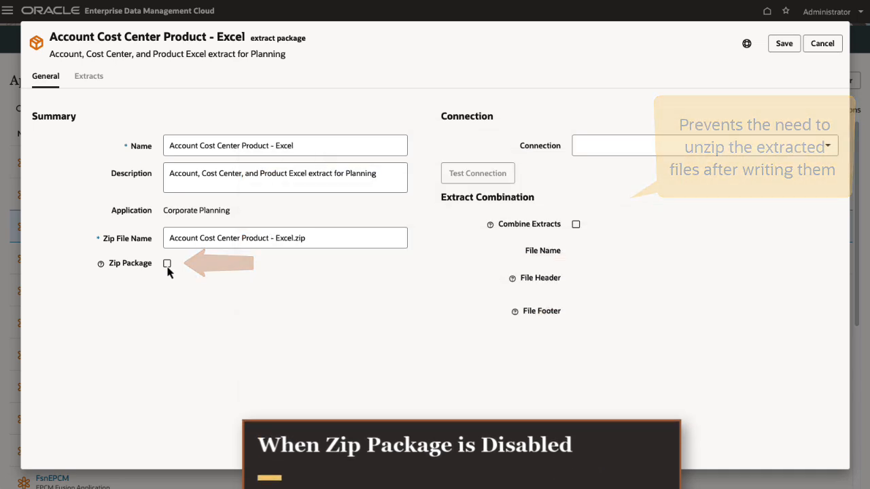
click(830, 148)
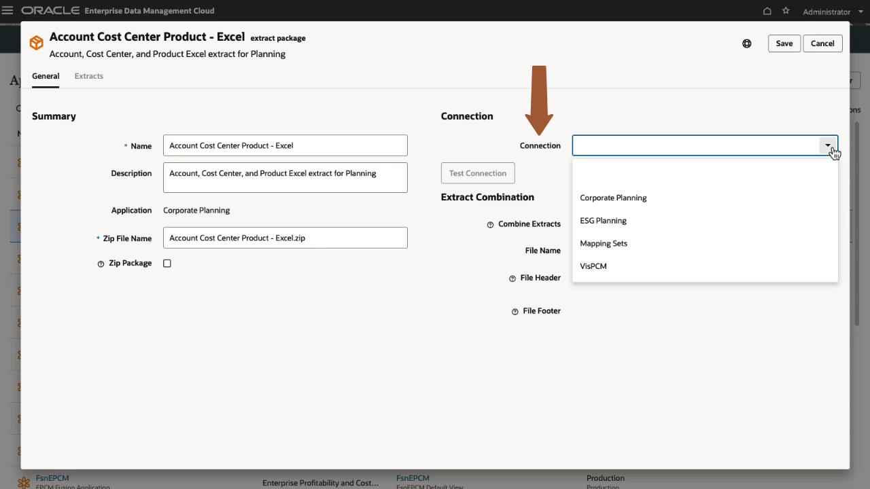
click(829, 147)
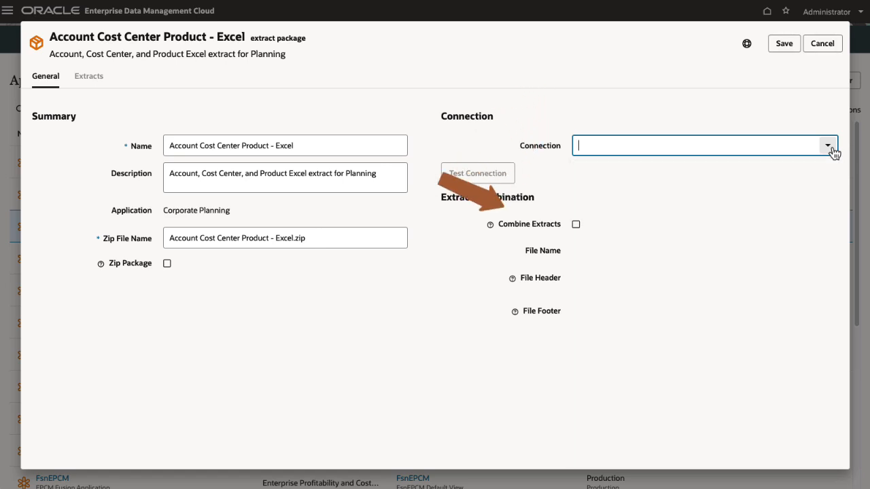
Enable Combine Extracts with file name CorpPlan-Acct_CC_Prod.xlsx and file header Corporate Planning Dimensions Combined Extract, and save the package
click(575, 225)
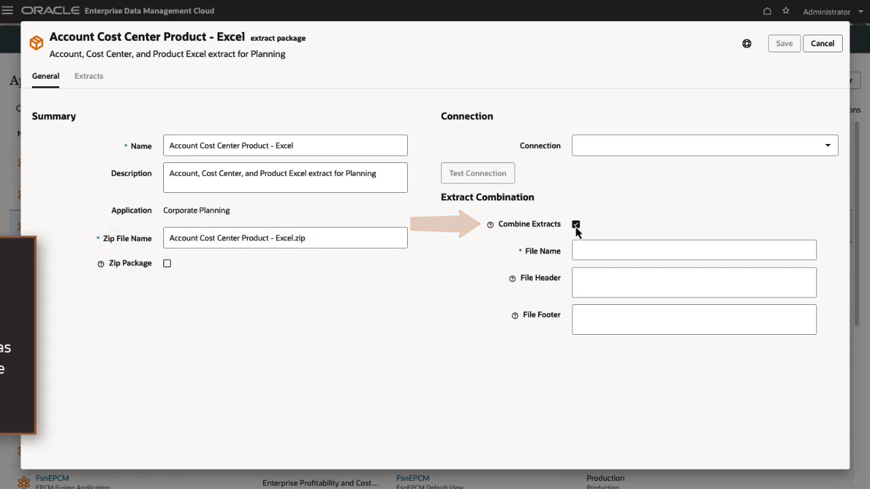
click(578, 248)
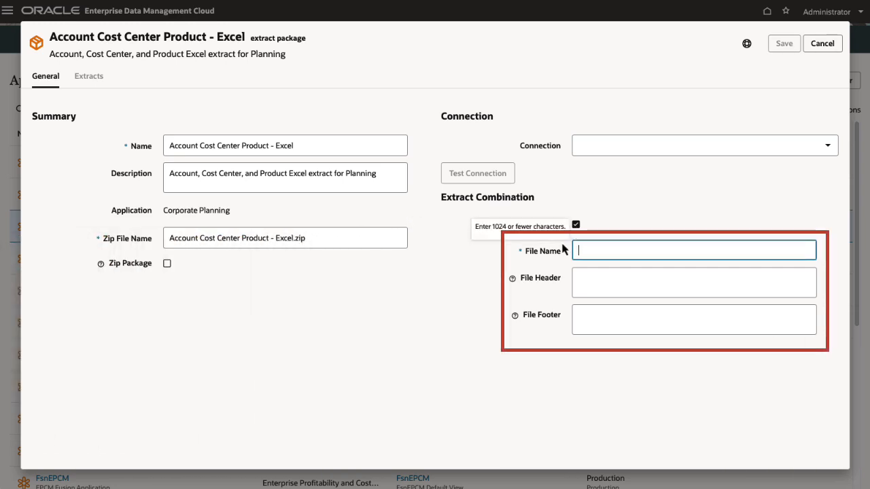
text(CorpPlan-Acct_CC_Prod.xlsx)
click(693, 282)
text(Corporate Planning Dimensions Combined Extract)
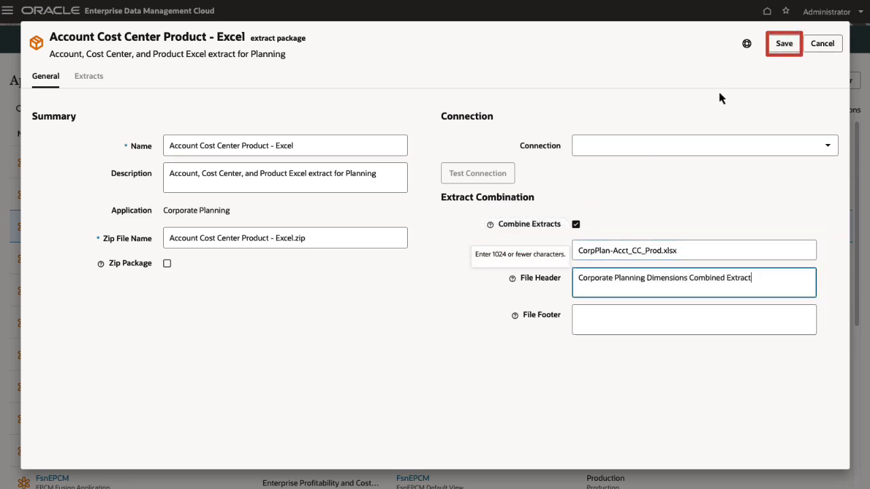
click(780, 49)
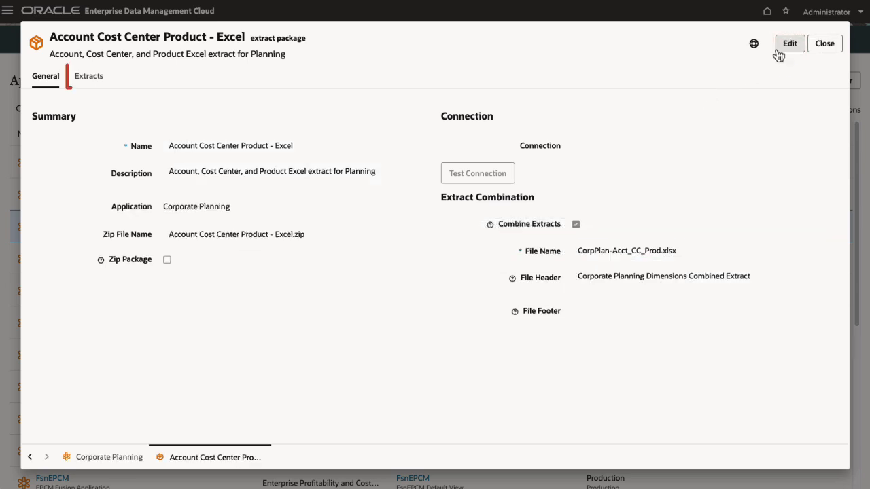
Add the Accounts-Excel, Cost Centers-Excel and Products-Excel extracts to the package
click(98, 80)
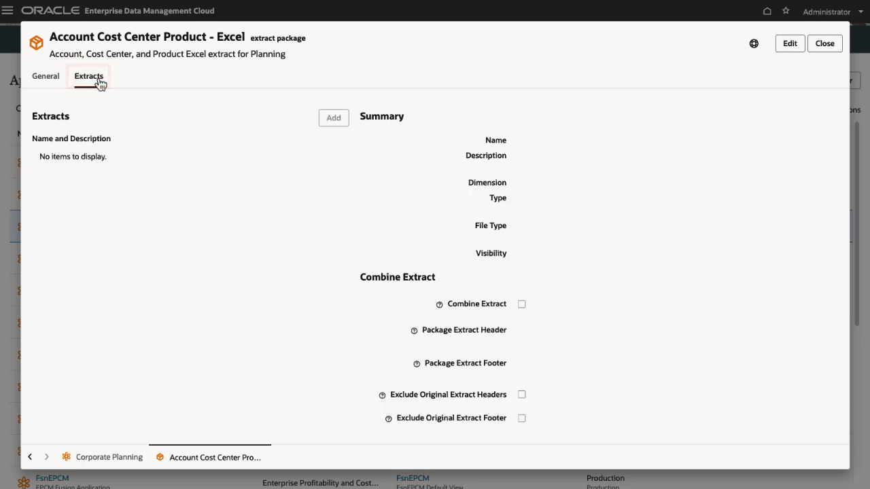
click(788, 44)
click(333, 117)
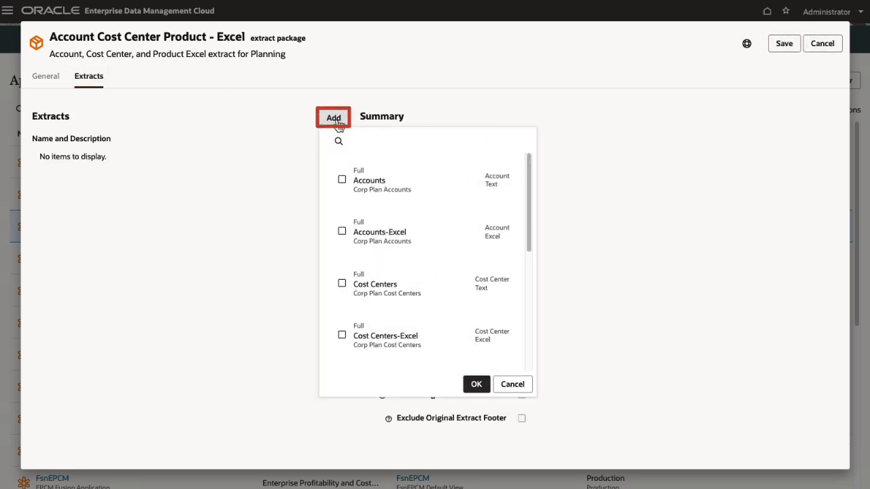
click(342, 233)
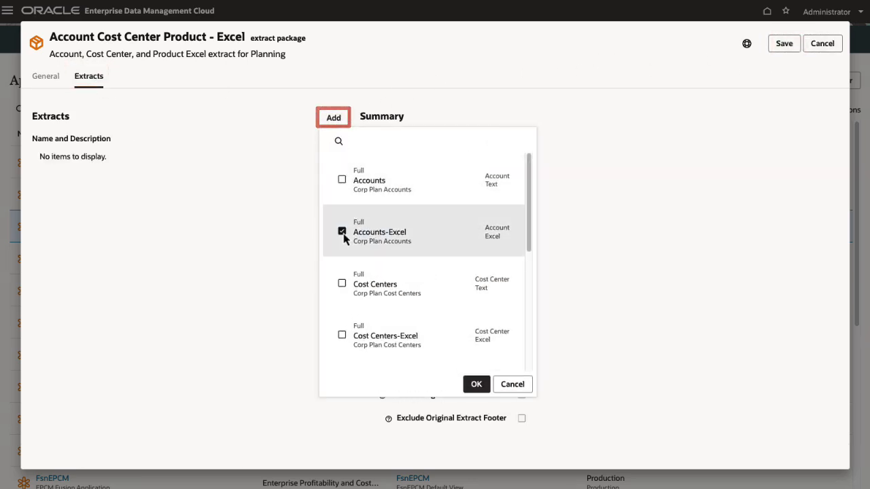
click(342, 335)
scroll(343, 339, down, 2)
scroll(343, 341, down, 1)
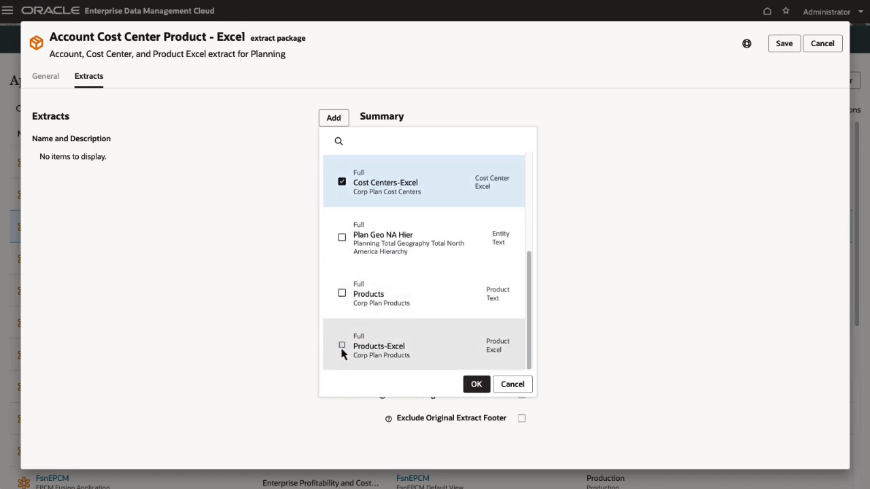
click(475, 384)
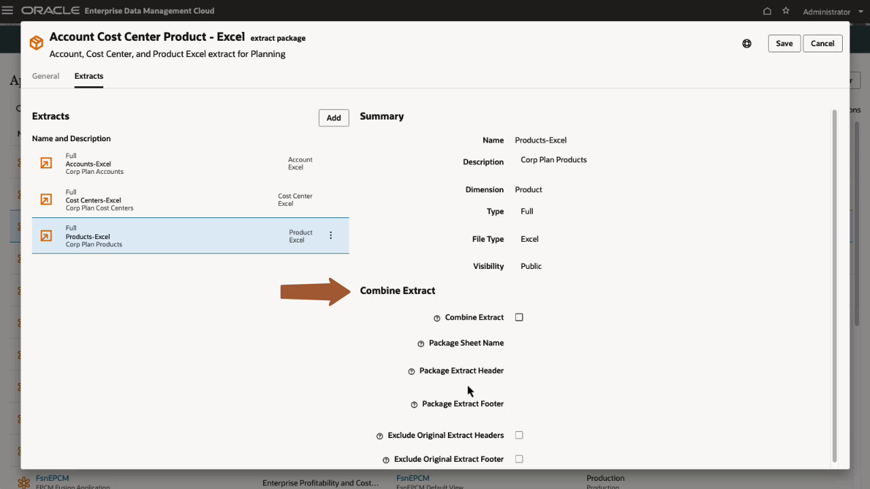
Include Accounts-Excel in the combined extract with package sheet name Accounts and package extract header Account Dimension
click(232, 168)
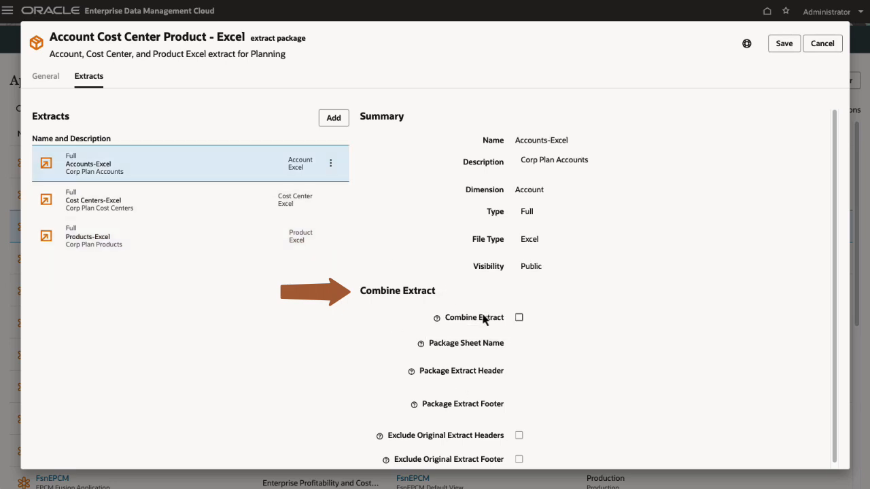
click(519, 318)
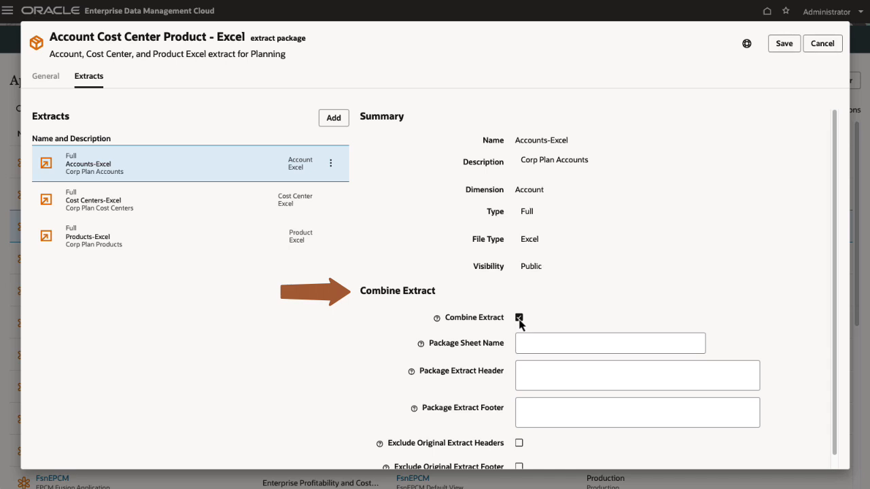
click(518, 341)
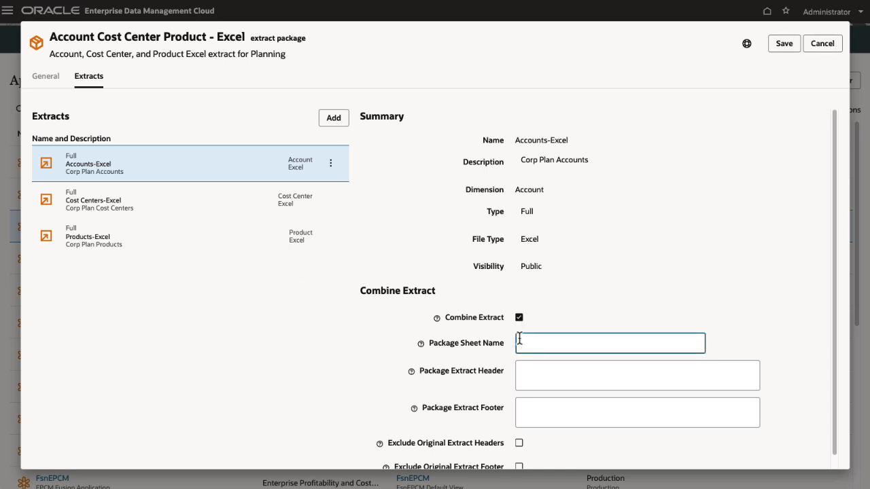
text(Accounts)
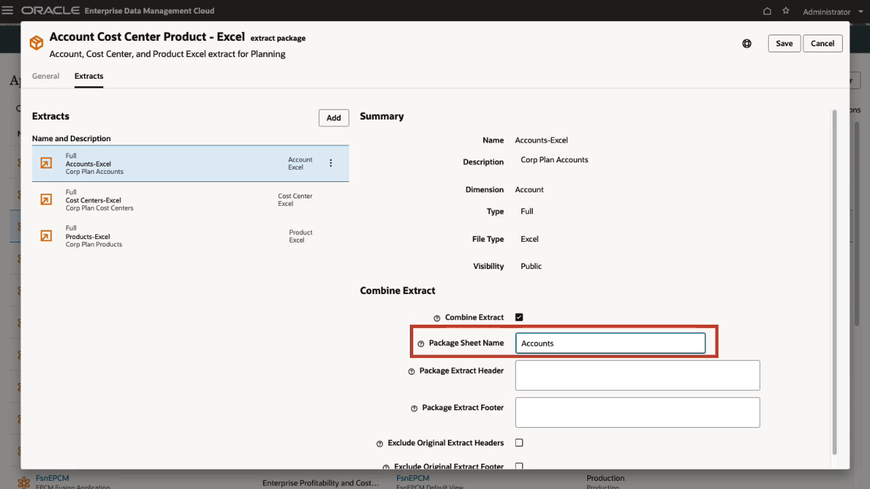
click(520, 369)
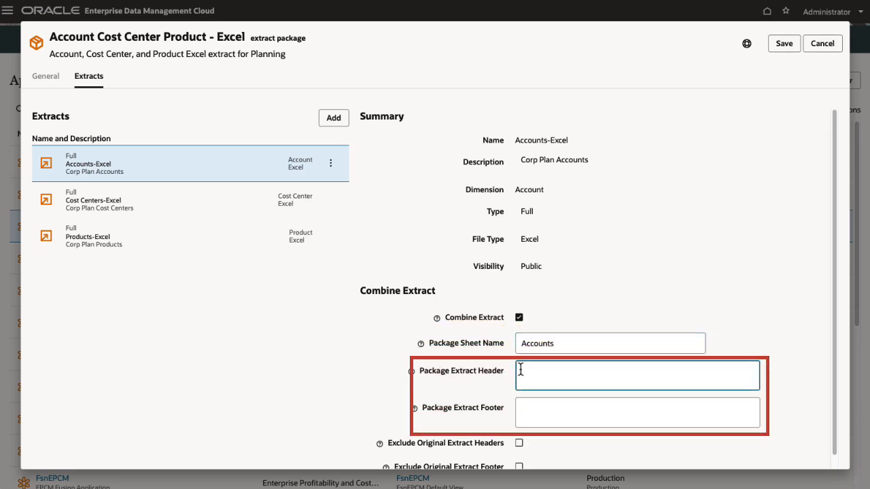
text(Account Dimension)
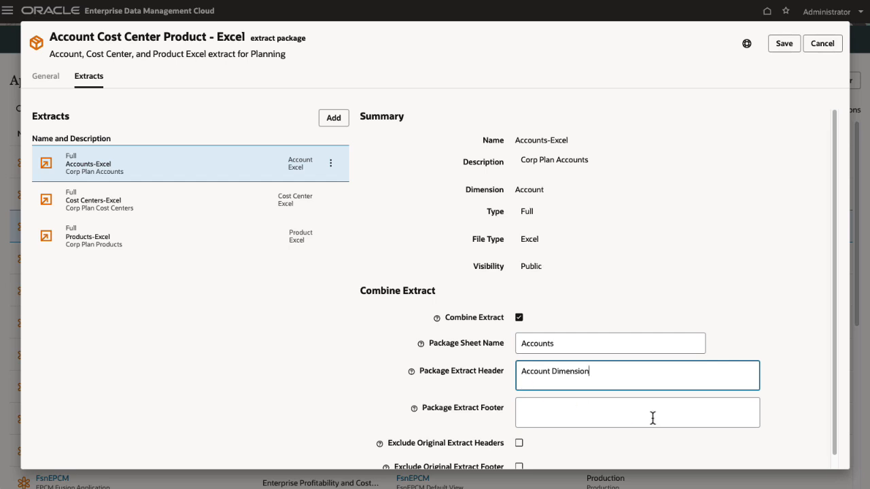
drag(832, 434, 834, 455)
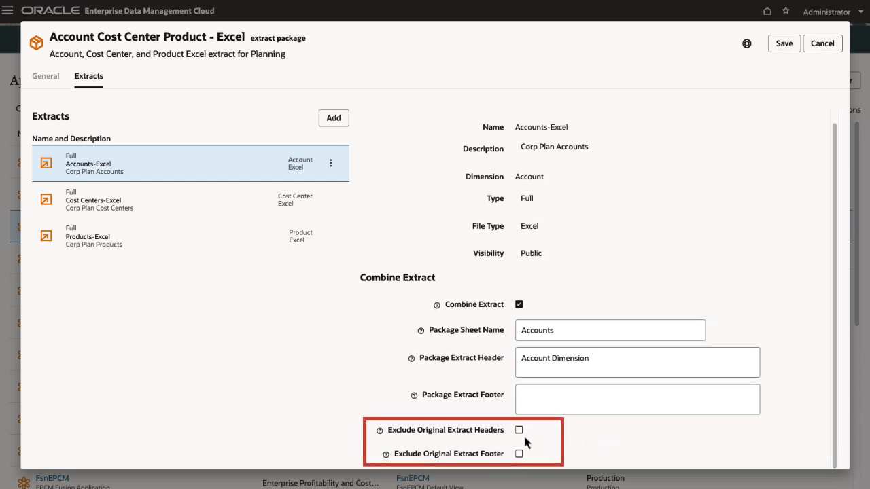
Include Cost Centers-Excel in the combined extract with sheet name Cost Centers and header Cost Center Dimension, excluding its original footer
click(245, 200)
click(532, 337)
text(Cost Centers)
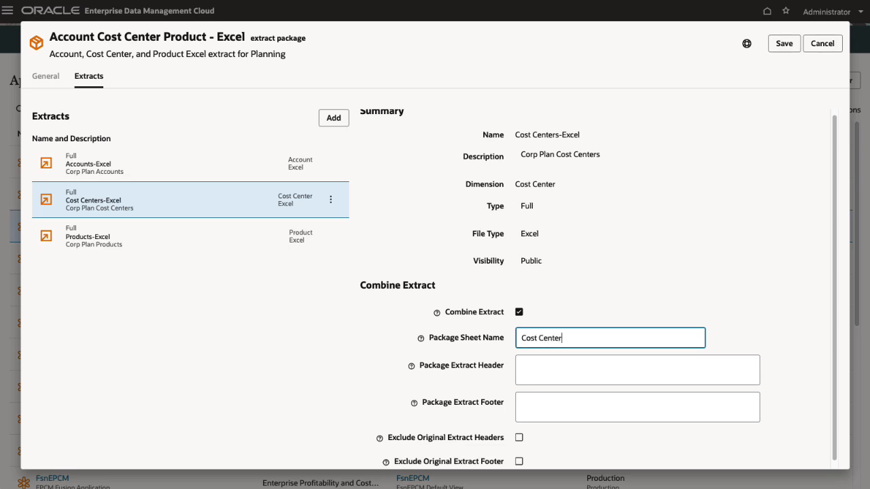
key(Tab)
text(Cost Center Dimension)
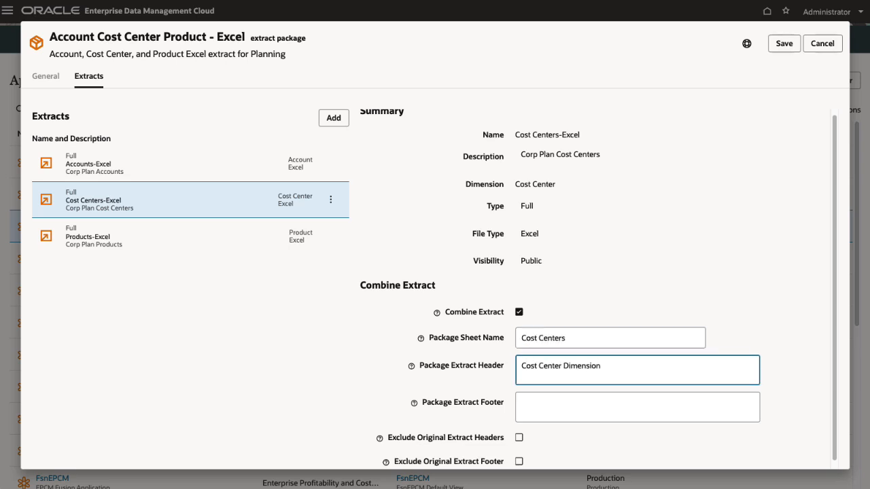
click(519, 462)
Include Products-Excel in the combined extract with sheet name Products and header Product Dimension, excluding its original footer
click(248, 240)
click(518, 312)
click(529, 337)
text(Products)
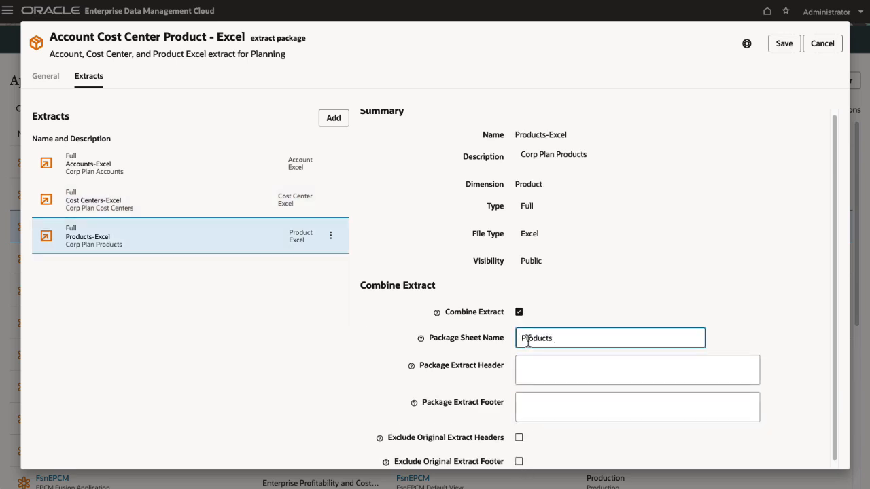
click(532, 365)
text(Product Dimension)
click(519, 461)
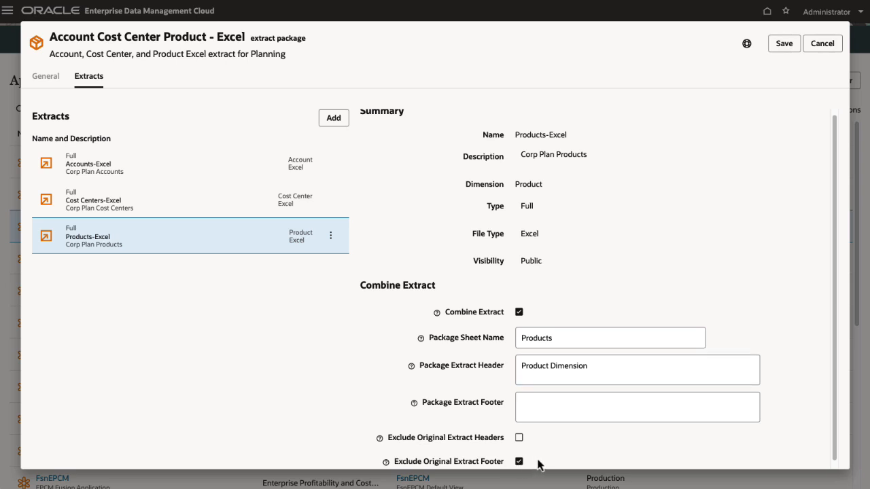
Move Products-Excel up one position in the extract order, then save and close the package
click(331, 237)
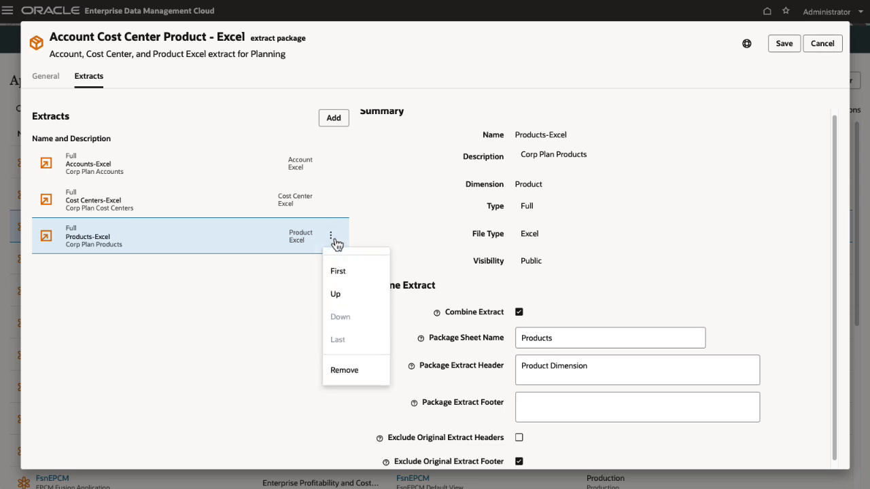
click(340, 296)
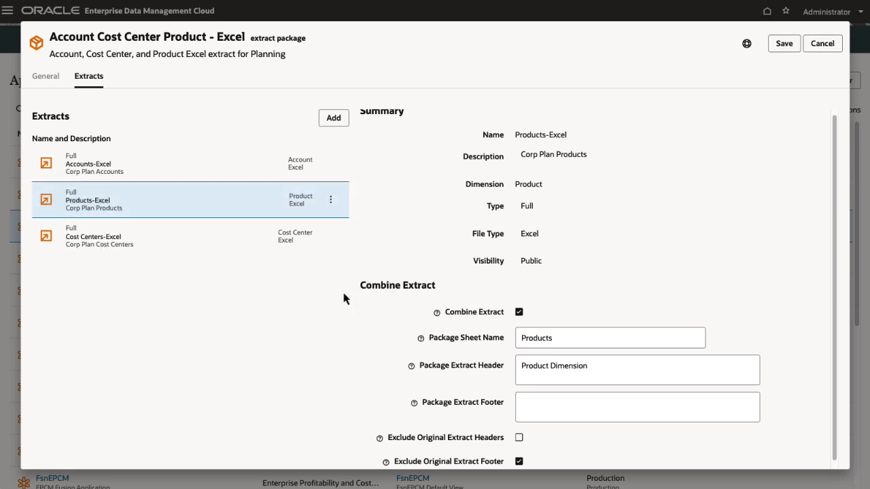
click(781, 49)
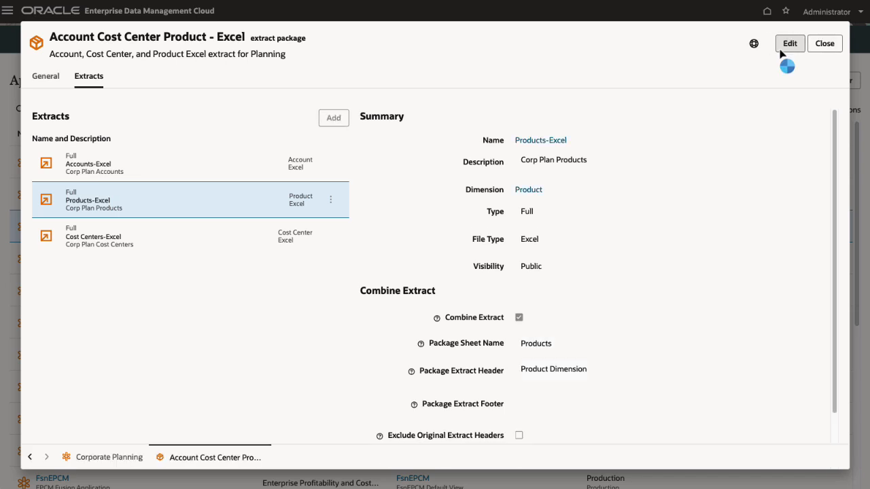
click(823, 45)
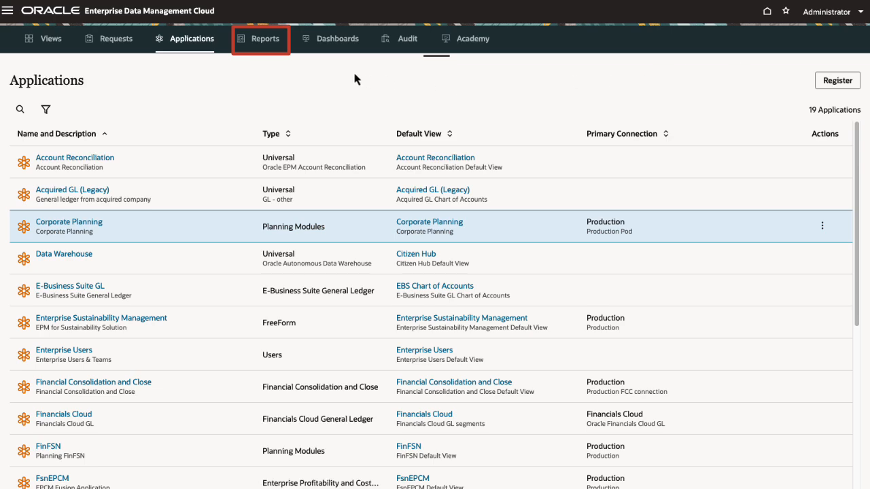
Open the Extract Packages report listing the packages of all applications
click(265, 41)
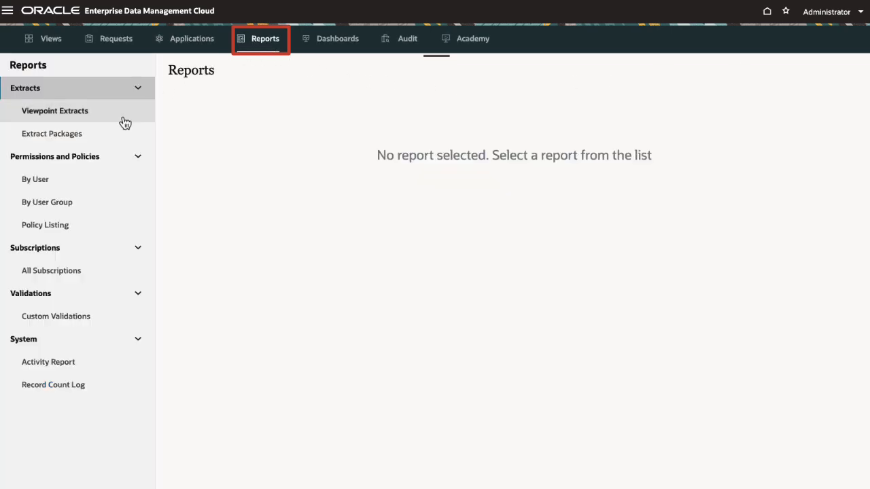
click(94, 139)
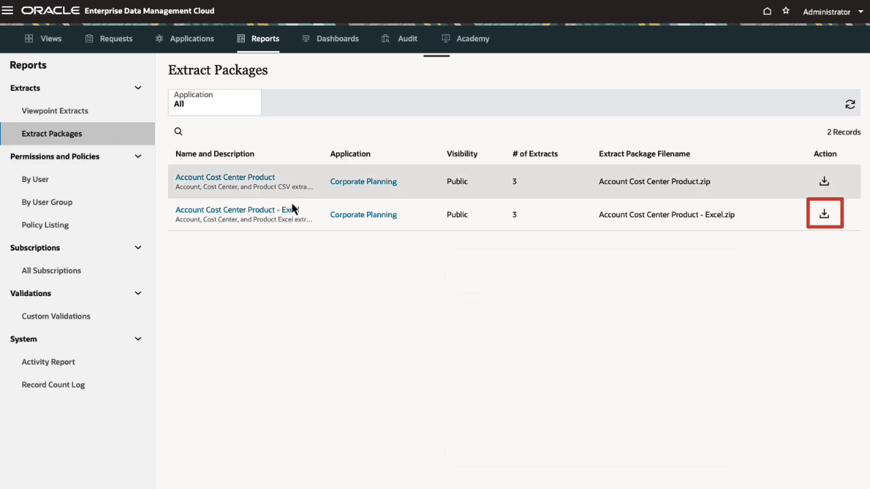
Run the Account Cost Center Product - Excel package and open CorpPlan-Acct_CC_Prod.xlsx in Microsoft Excel, widening the Data Type column on the Accounts sheet
click(824, 216)
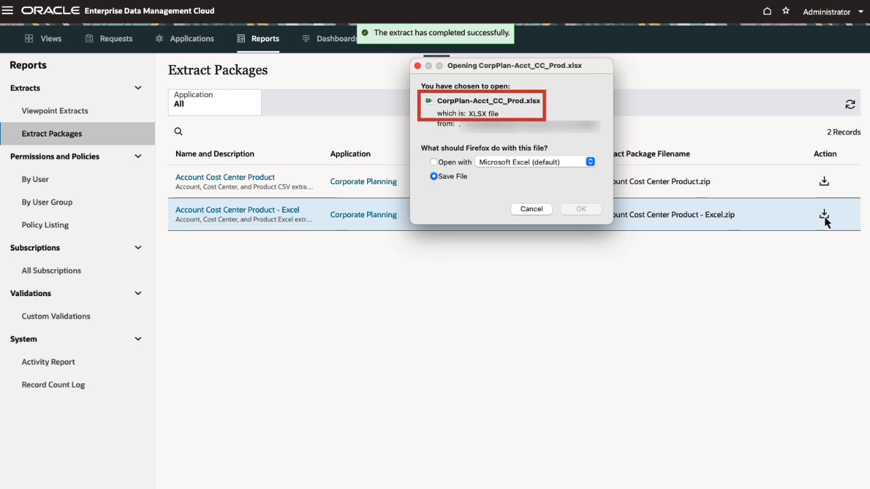
click(434, 161)
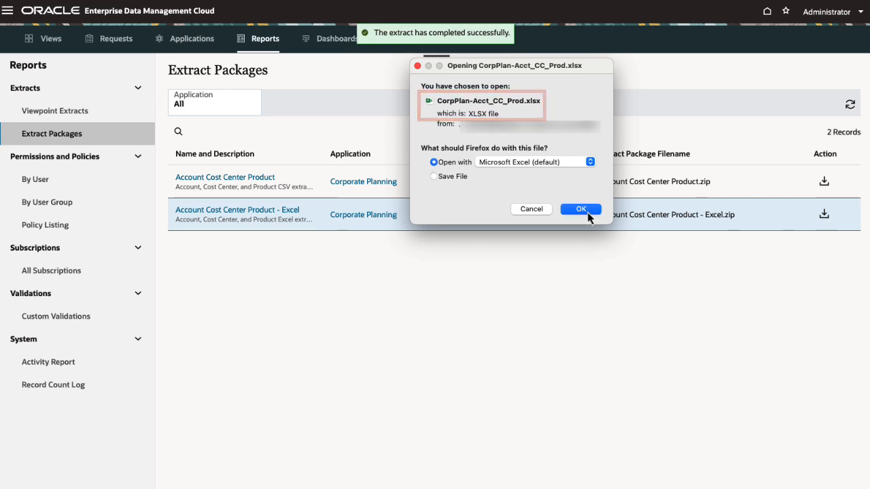
click(581, 210)
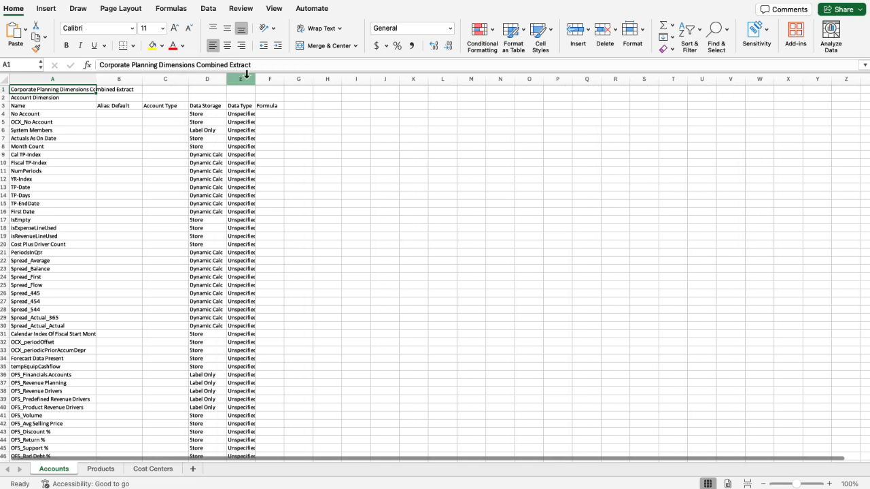
drag(255, 79, 269, 79)
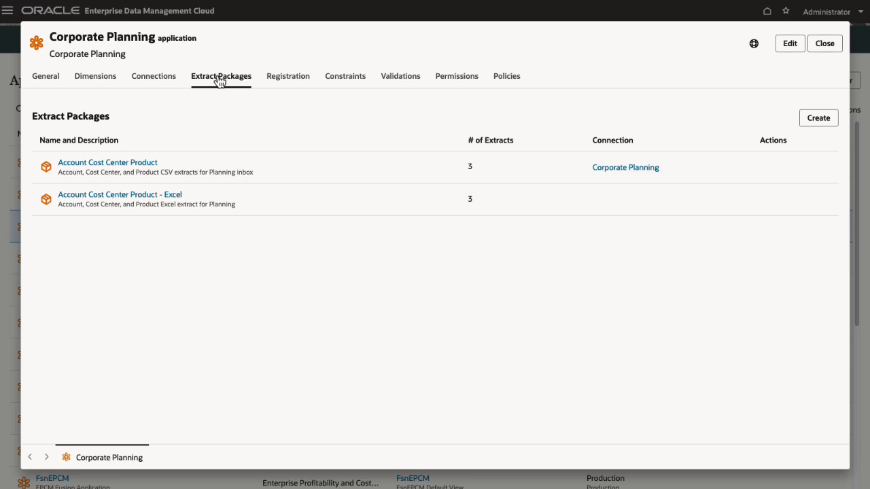
Inspect the general settings of Corporate Planning's Account Cost Center Product extract package, including Zip Package and Combine Extracts, and close the application's details
click(144, 166)
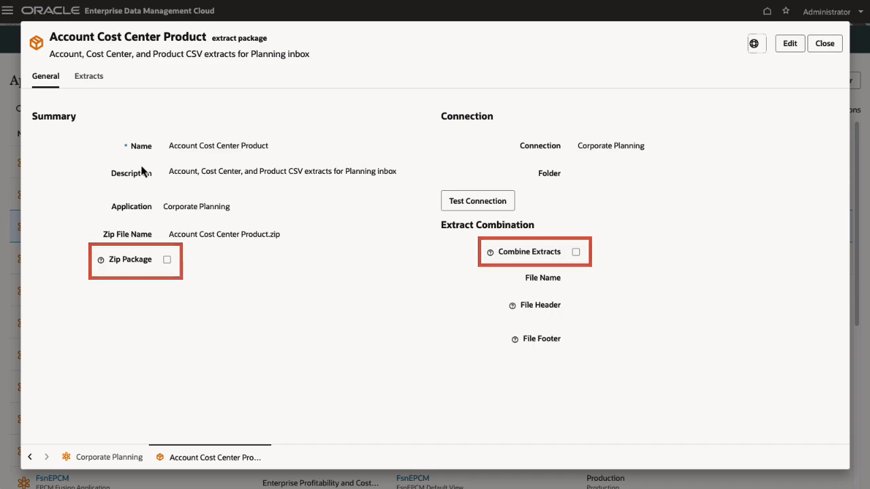
click(825, 44)
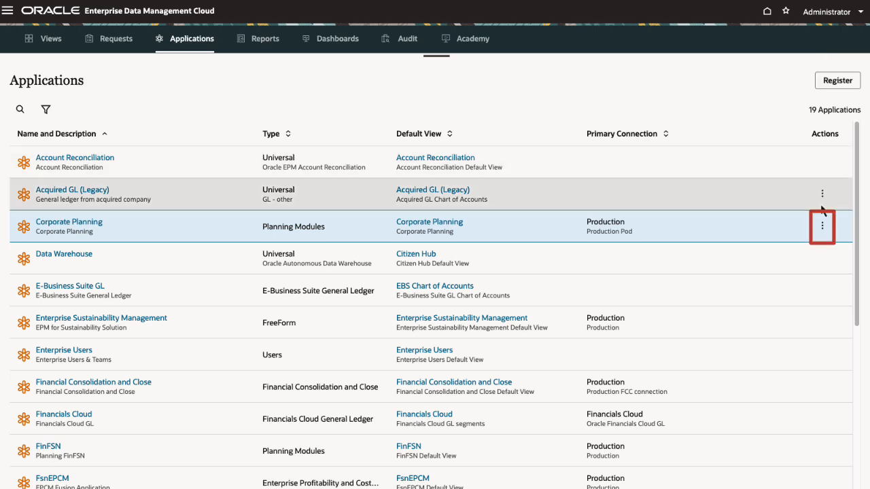
Start an extract for the Corporate Planning application and show its extract packages
click(822, 230)
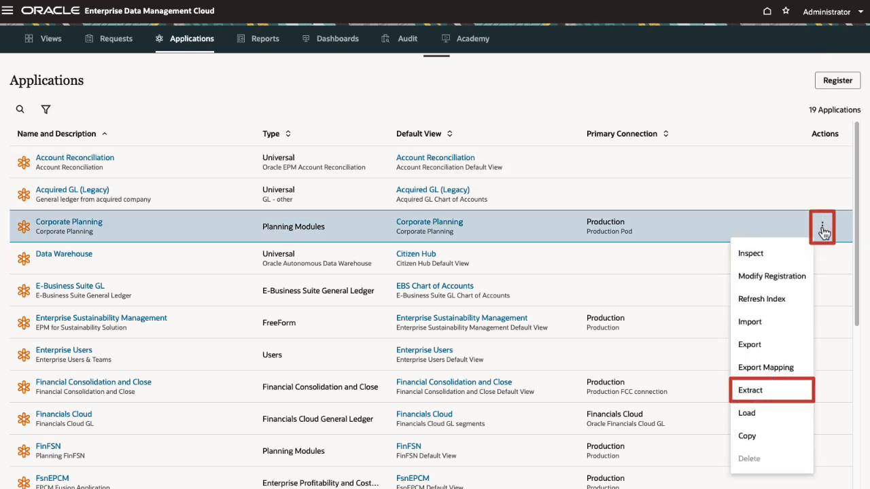
click(795, 393)
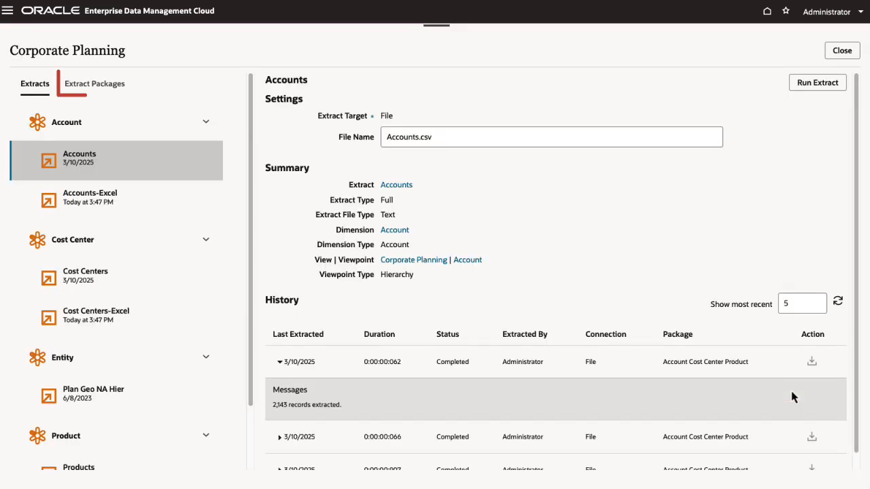
click(96, 88)
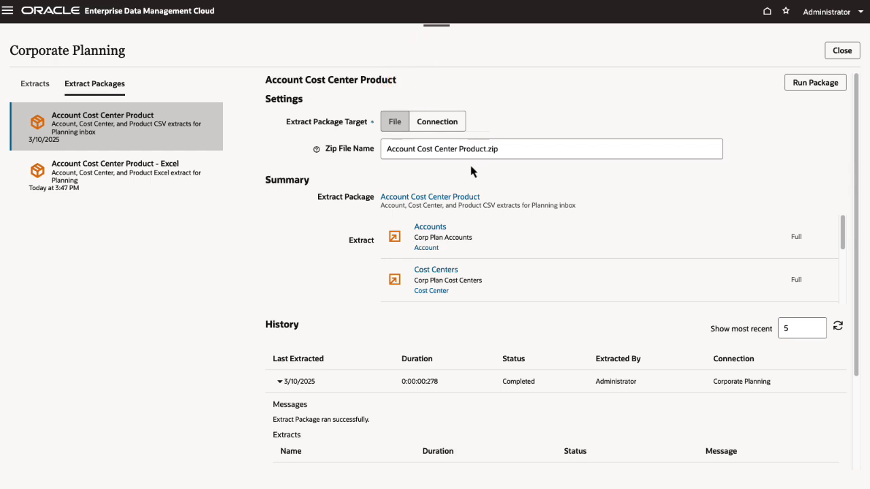
Test the Corporate Planning connection of the Account Cost Center Product package and close the package details
click(461, 198)
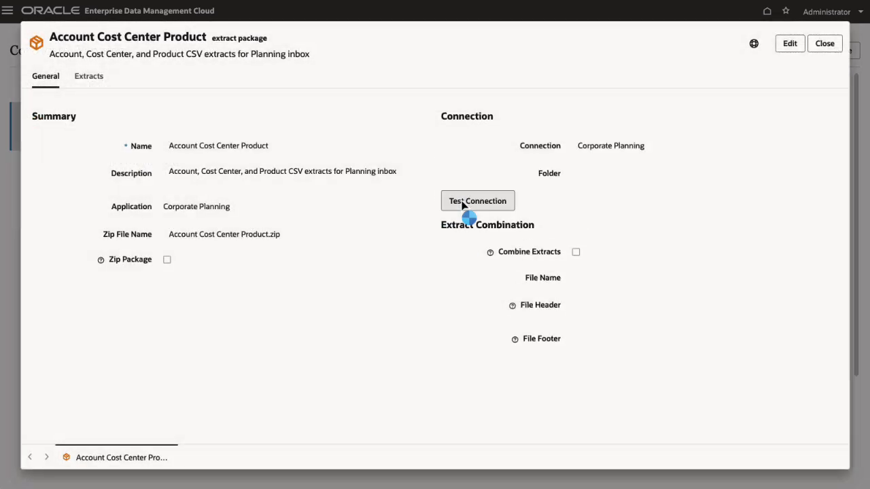
click(462, 203)
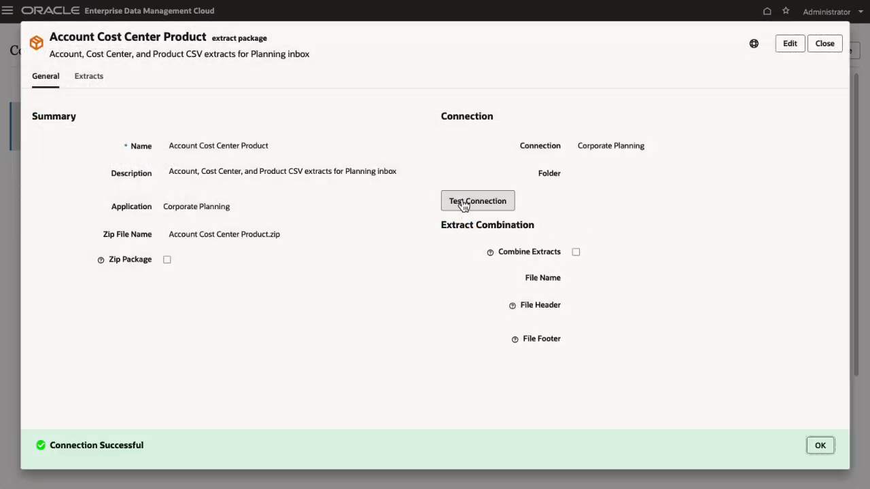
click(823, 44)
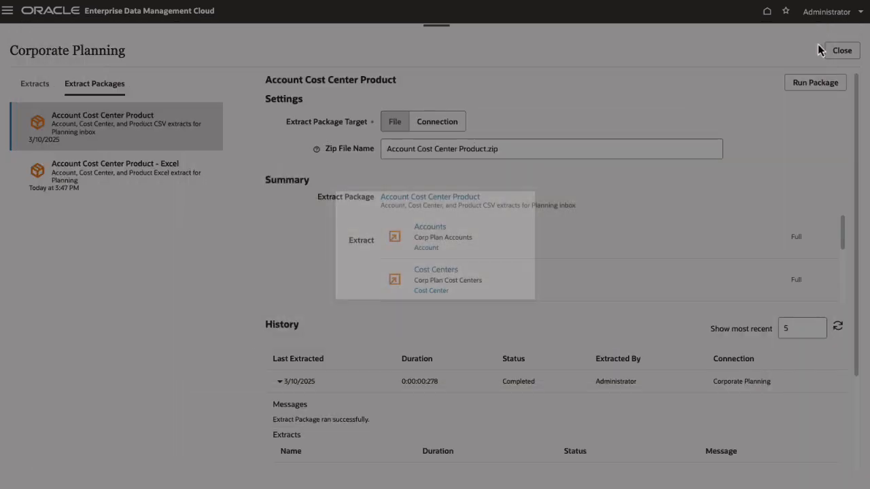
Run the Account Cost Center Product package and review the extracts listed in its run history
click(814, 86)
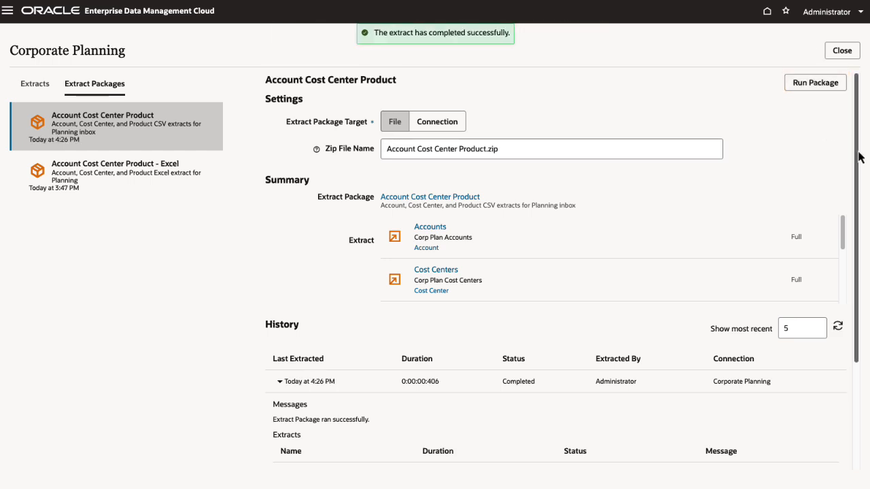
mouse_move(856, 155)
mouse_down()
mouse_move(846, 223)
mouse_move(857, 267)
mouse_up()
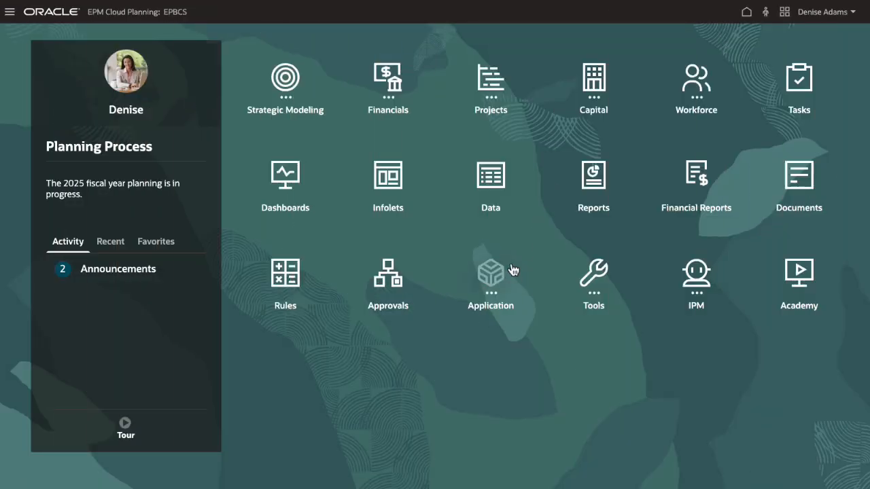
Switch to EPM Cloud Planning and open the Inbox/Outbox Explorer from the EPBCS application overview to check the extracted CSV files
click(503, 280)
click(286, 355)
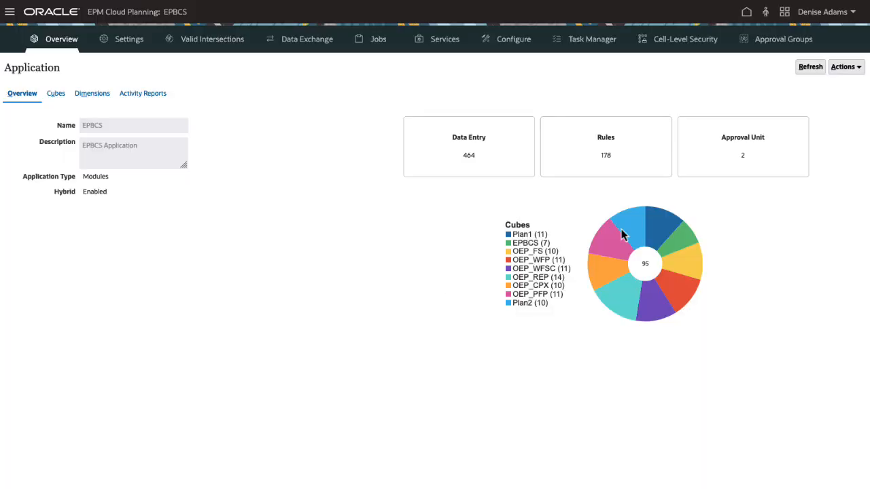
click(846, 67)
click(830, 202)
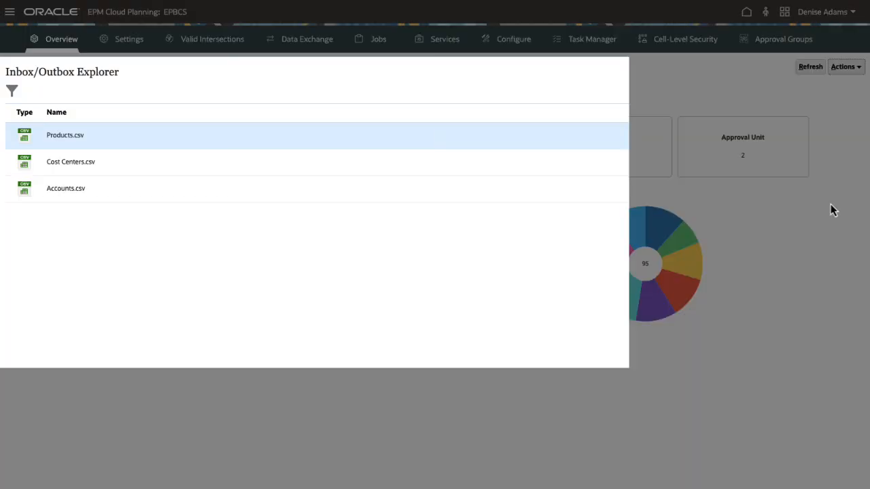